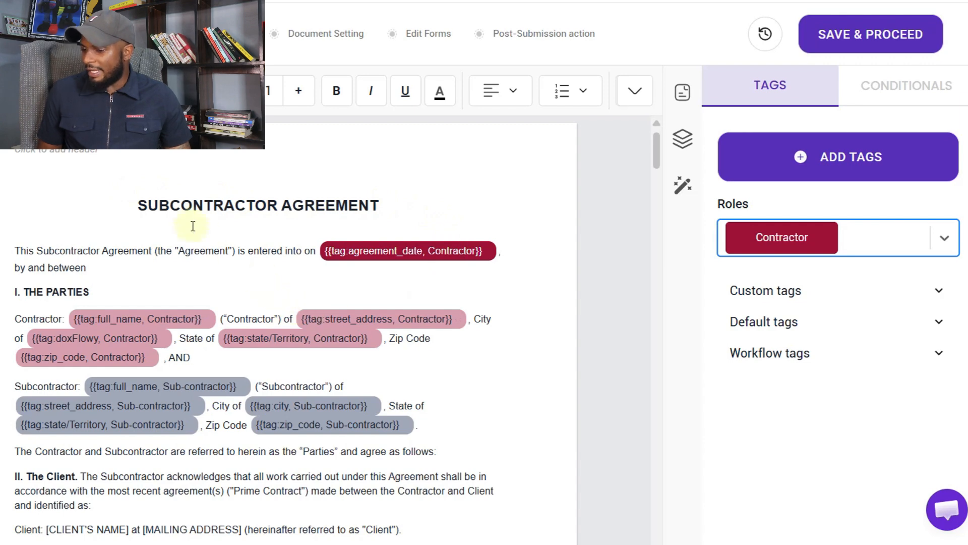
# Review the agreement_date tag's details, then return to the full list of tags
pyautogui.scroll(-1, 380, 382)
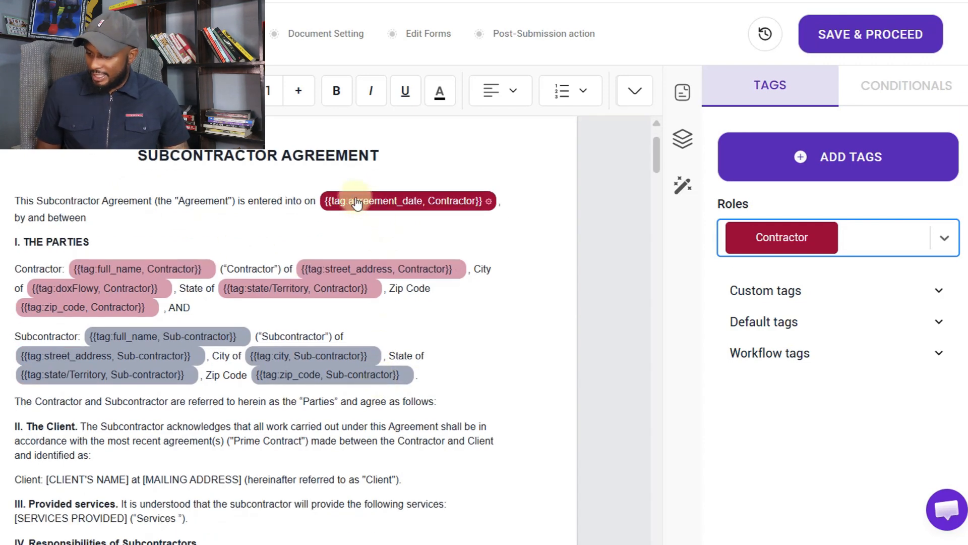
pyautogui.click(380, 203)
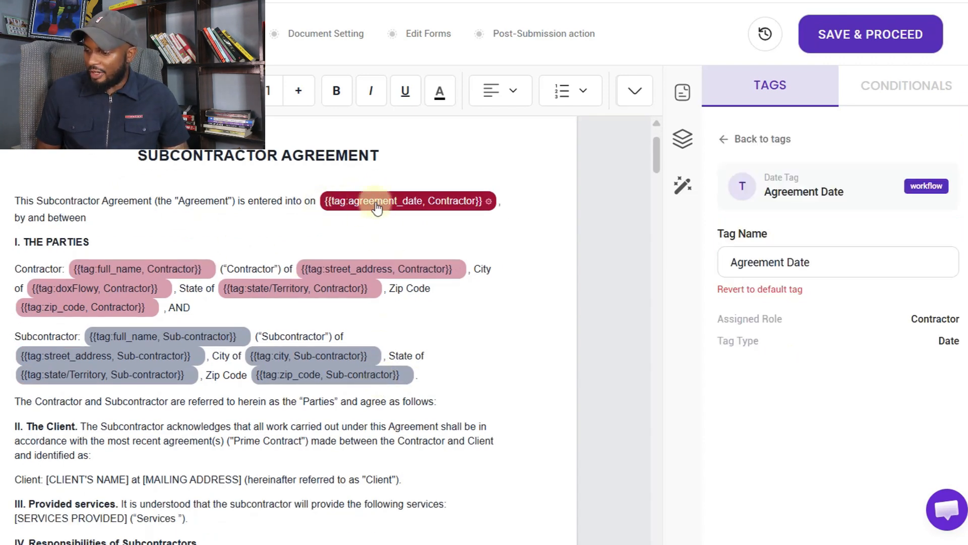
pyautogui.click(305, 238)
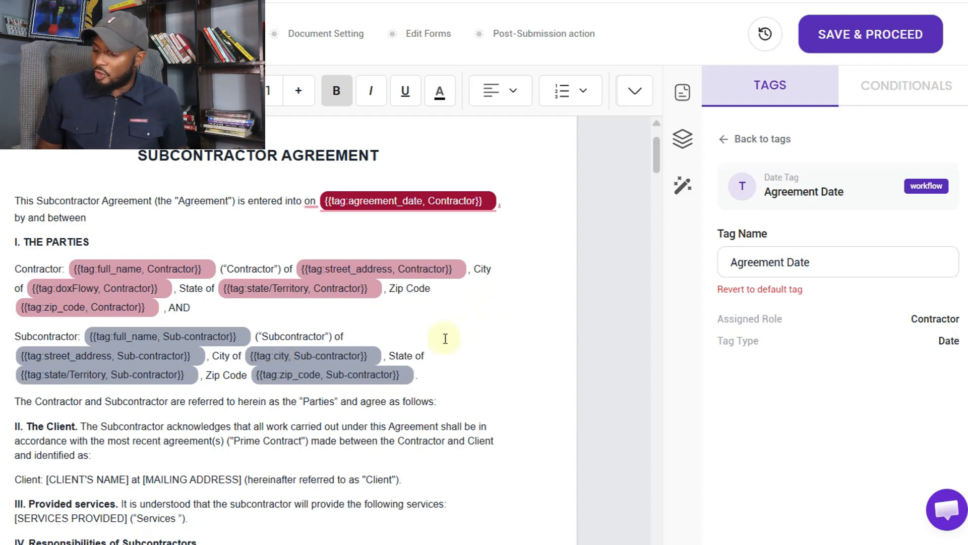
pyautogui.click(725, 145)
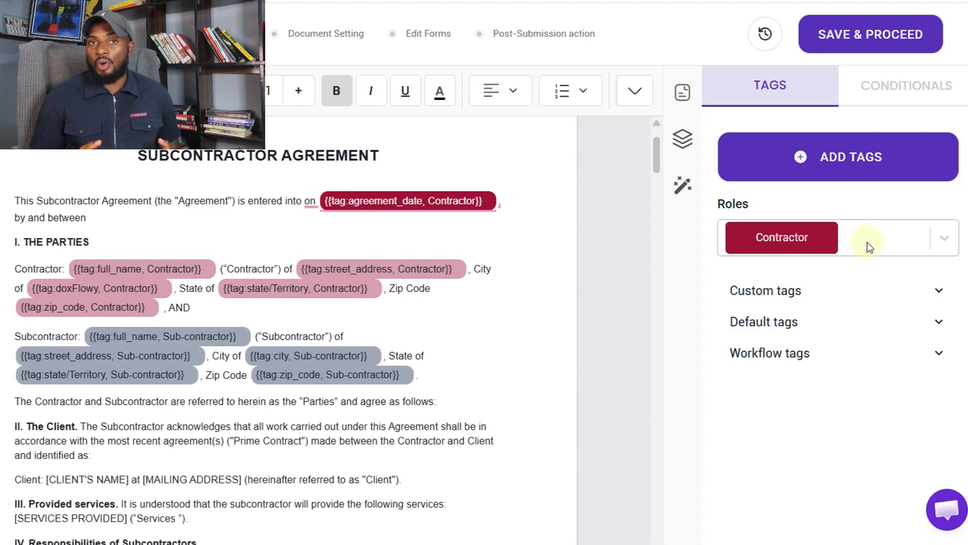
# Add an 'Agent' role alongside Contractor and Sub-contractor in the roles window
pyautogui.click(881, 234)
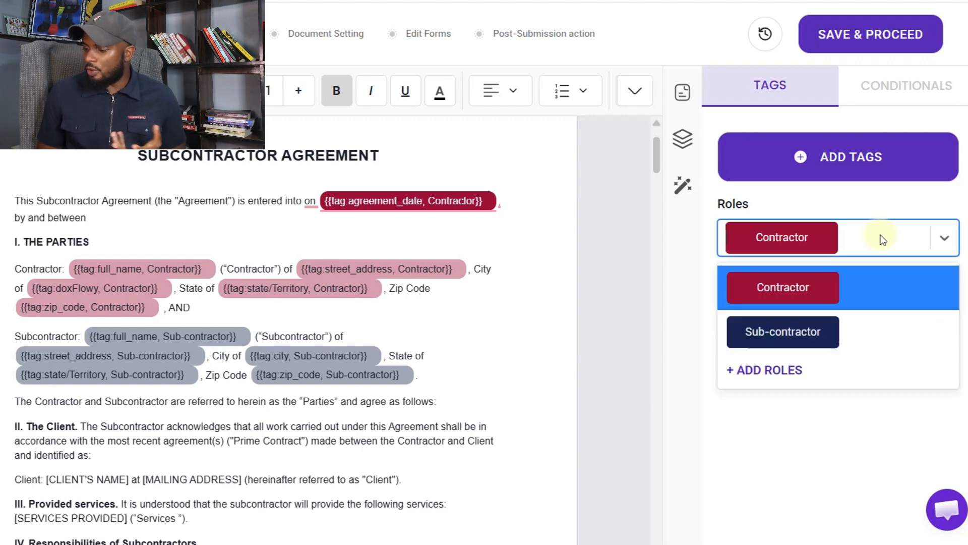
pyautogui.click(759, 367)
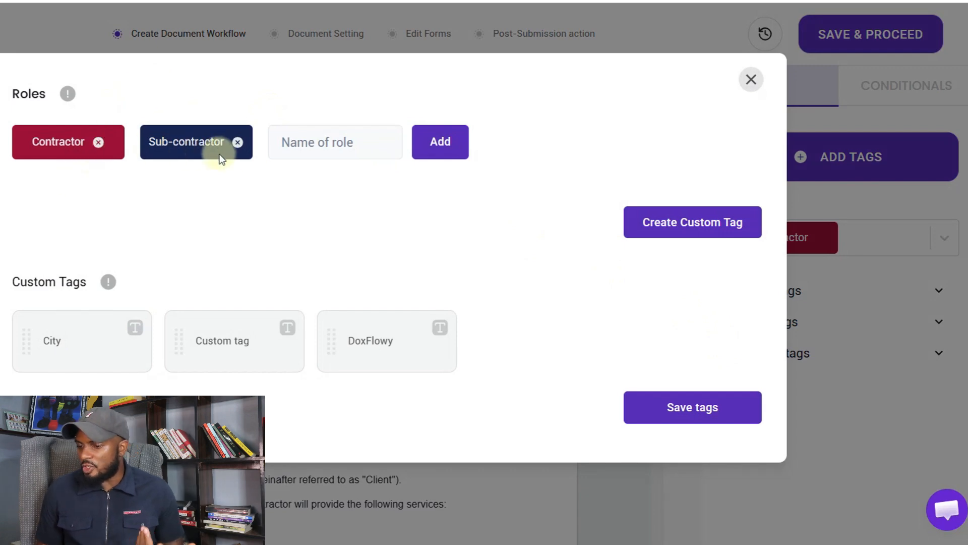
pyautogui.click(284, 144)
pyautogui.write('An')
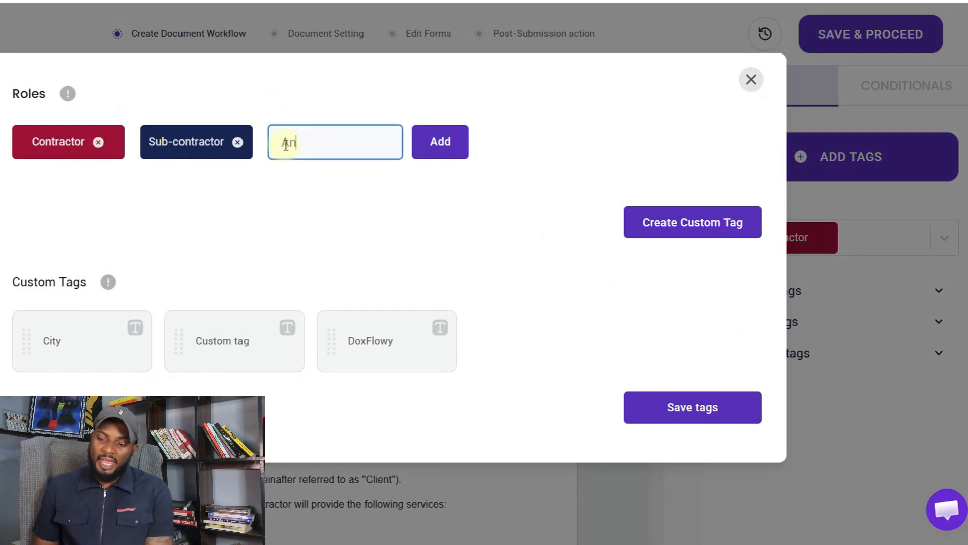
pyautogui.press('BackSpace')
pyautogui.write('gent')
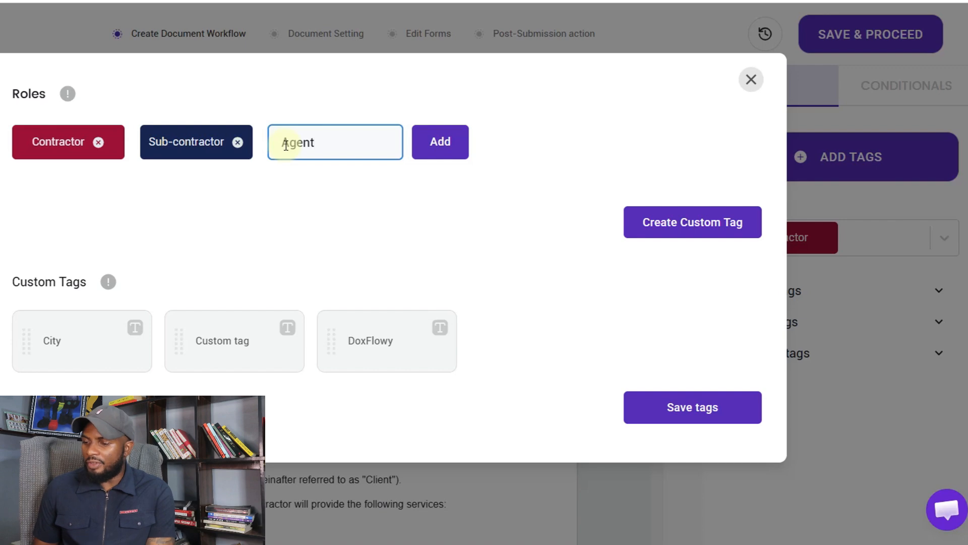
pyautogui.click(449, 140)
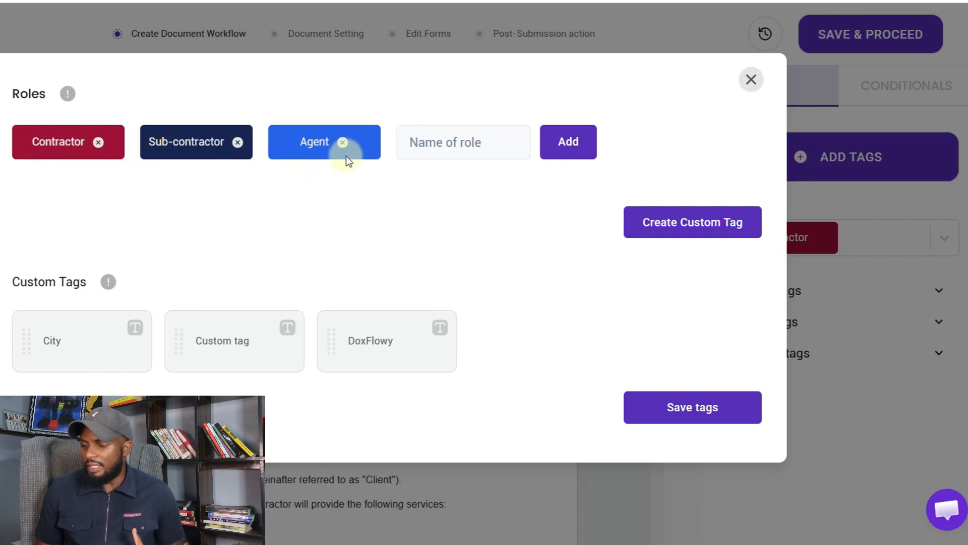
# Start naming another new role, entering 'An'
pyautogui.click(434, 147)
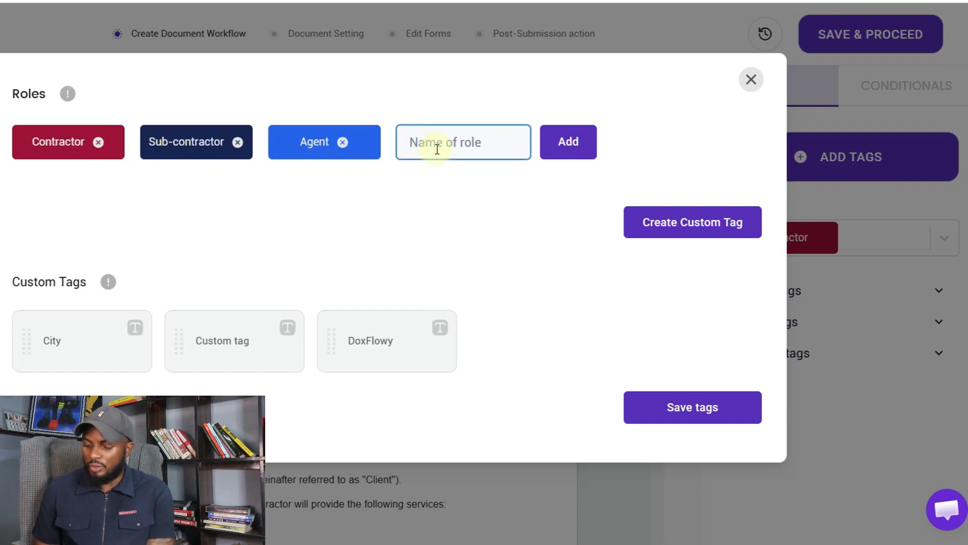
pyautogui.write('a')
pyautogui.press('BackSpace')
pyautogui.write('An')
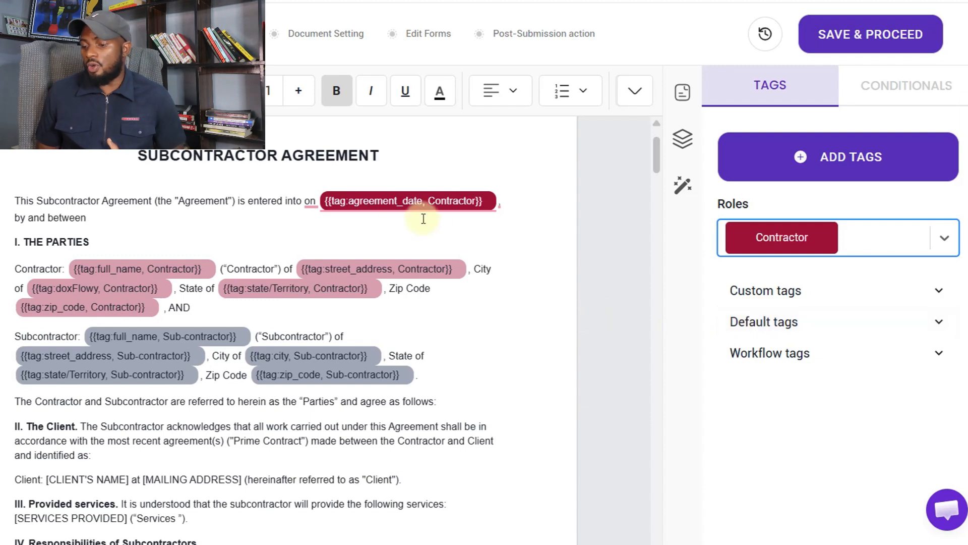
# Expand the Default, Custom (City, Custom tag, DoxFlowy) and Workflow tag groups in the Tags panel
pyautogui.moveTo(375, 211)
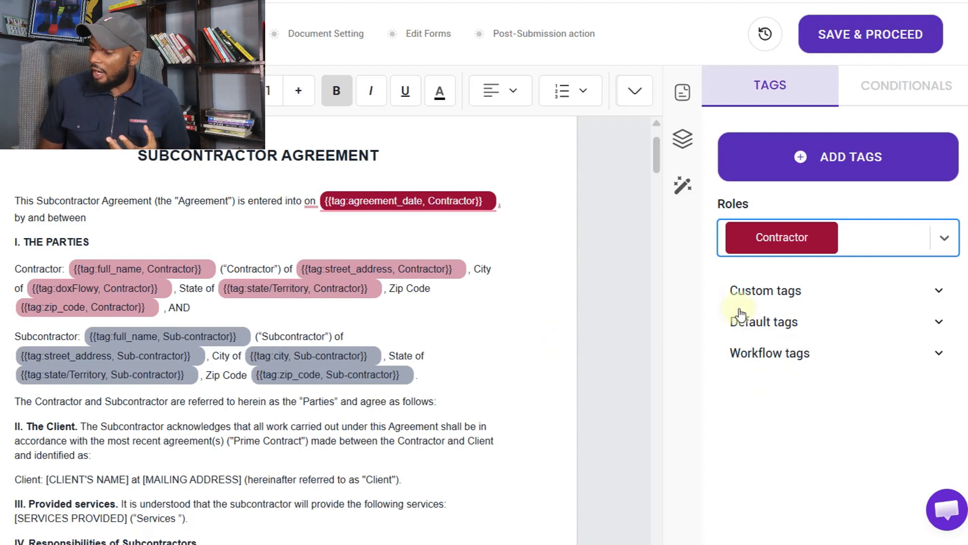
pyautogui.click(765, 322)
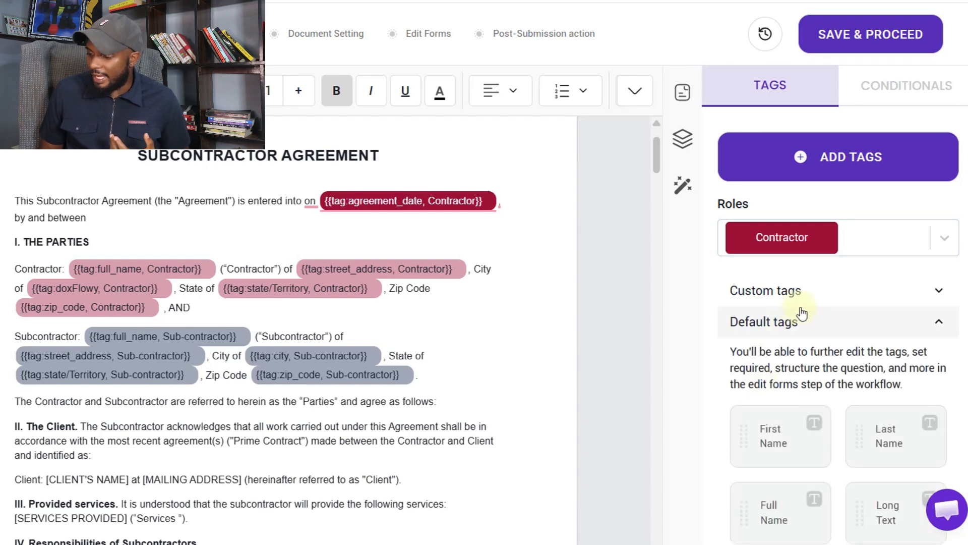
pyautogui.click(813, 290)
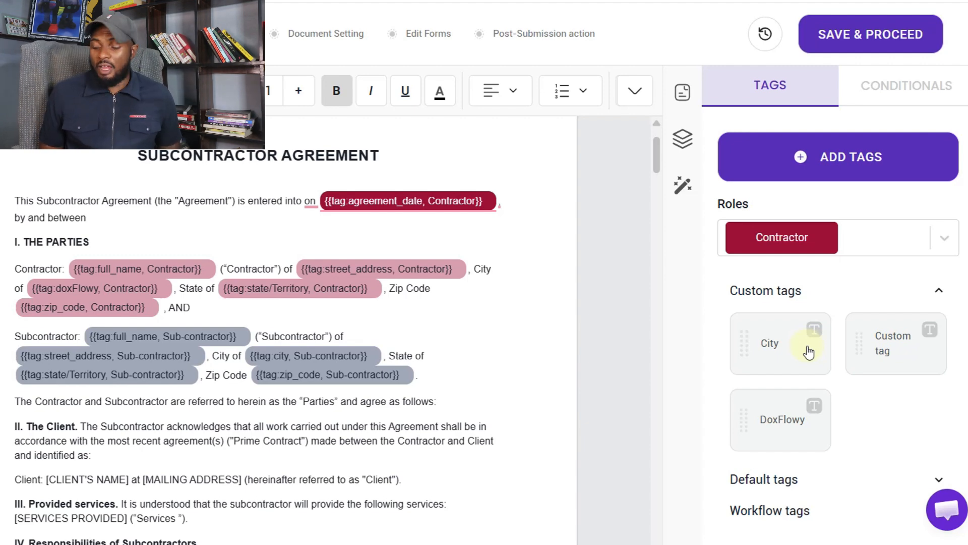
pyautogui.click(815, 478)
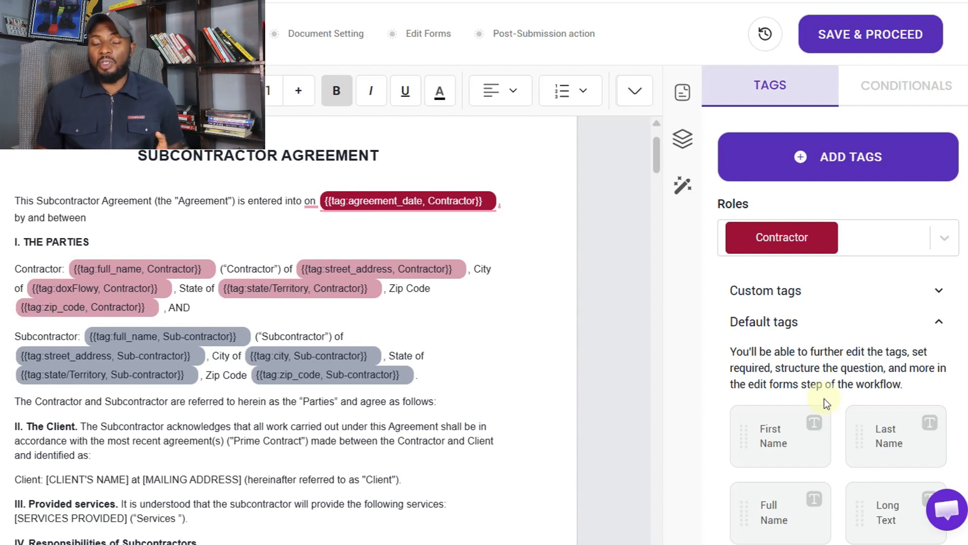
pyautogui.scroll(-9, 825, 399)
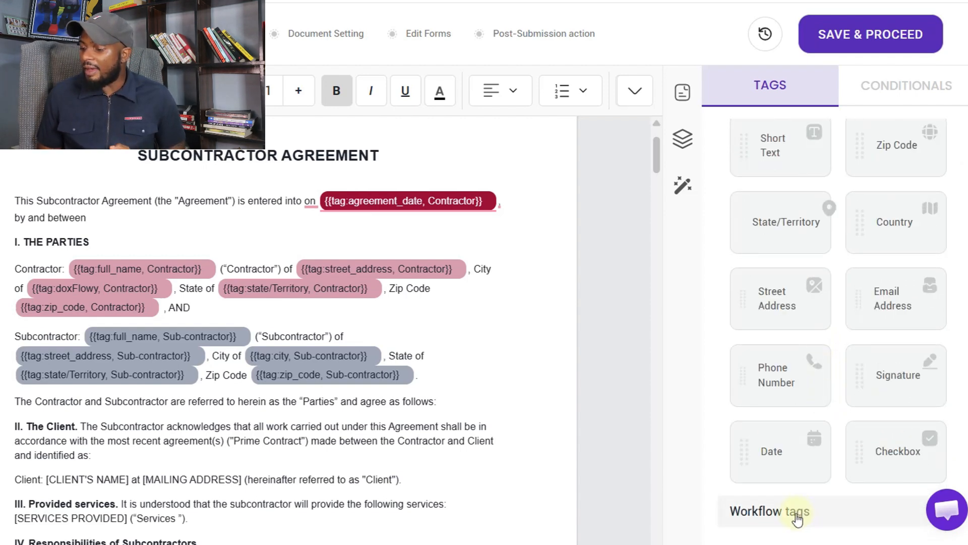
pyautogui.click(797, 512)
pyautogui.scroll(-2, 793, 379)
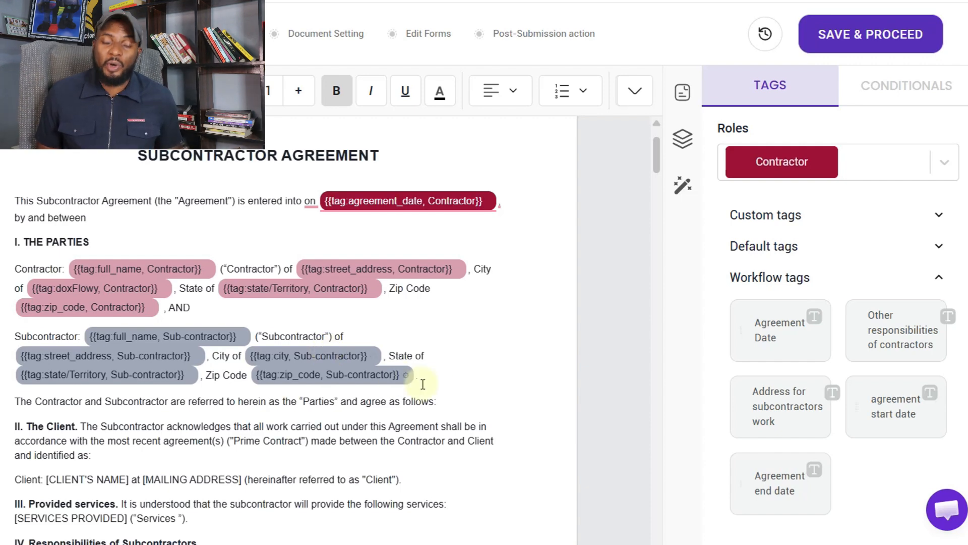
# Re-expand the Custom, Default and Workflow tag groups and scroll through the agreement's workflow tags
pyautogui.scroll(-2, 417, 445)
pyautogui.scroll(2, 417, 445)
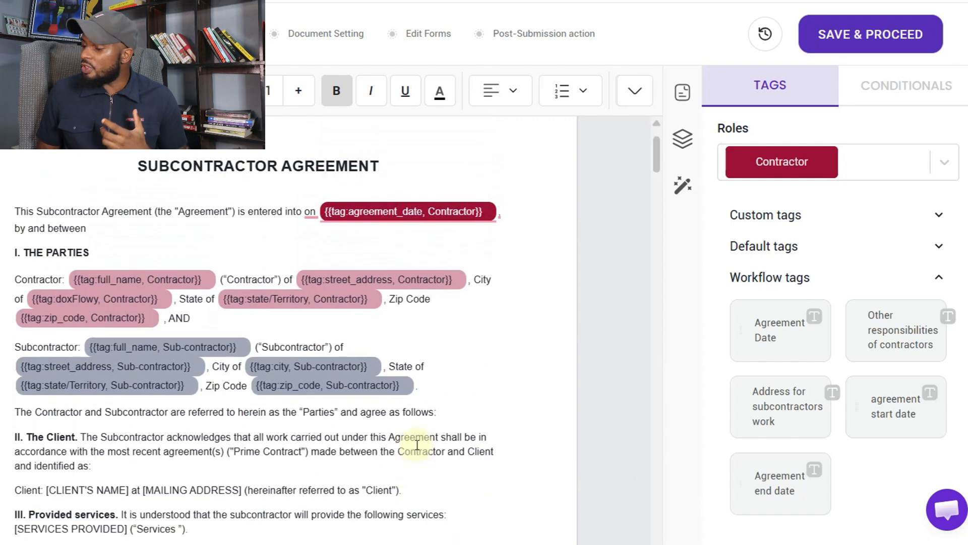
pyautogui.click(813, 216)
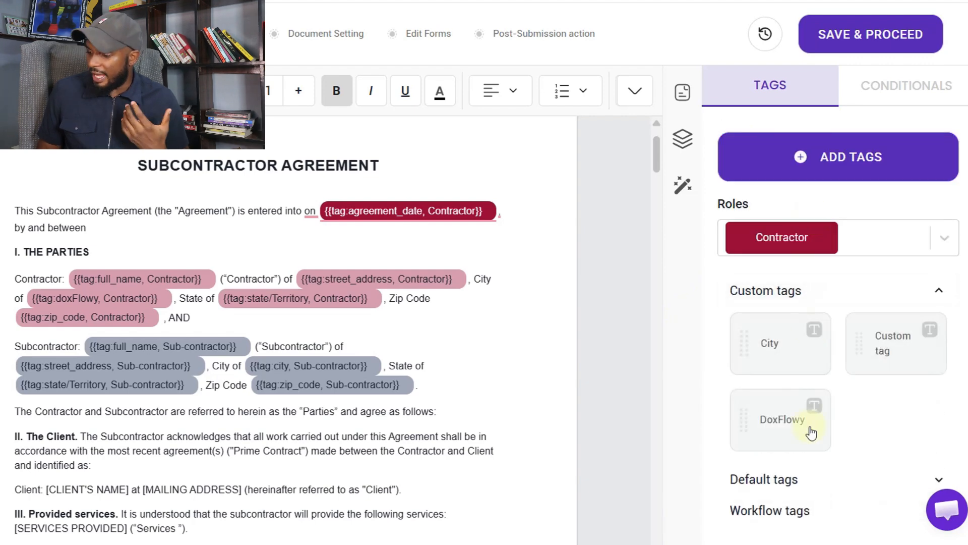
pyautogui.click(786, 487)
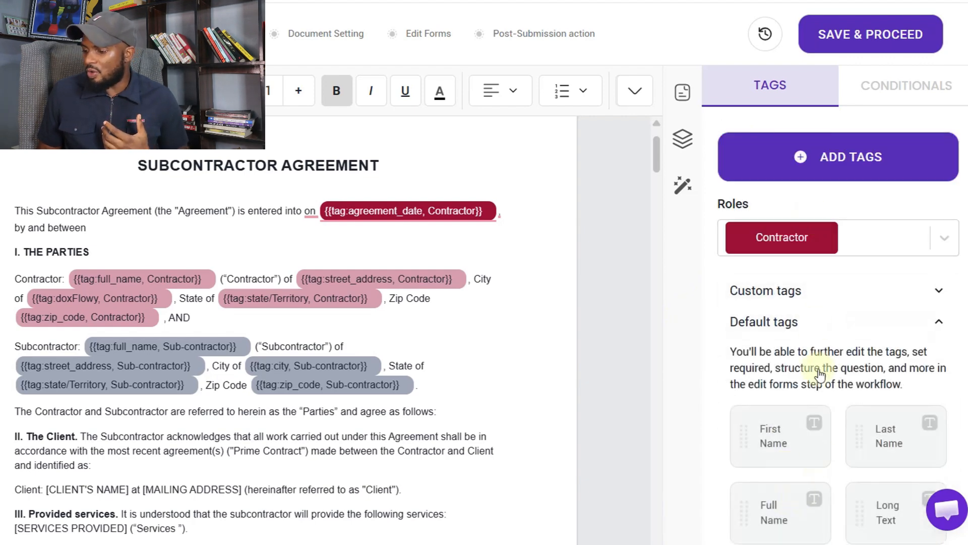
pyautogui.scroll(-7, 815, 353)
pyautogui.scroll(-1, 807, 353)
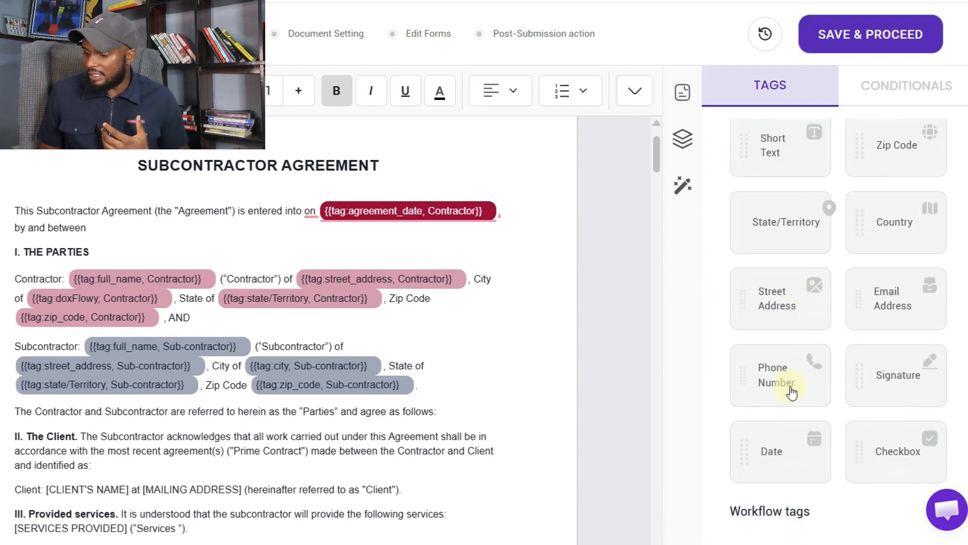
pyautogui.click(791, 511)
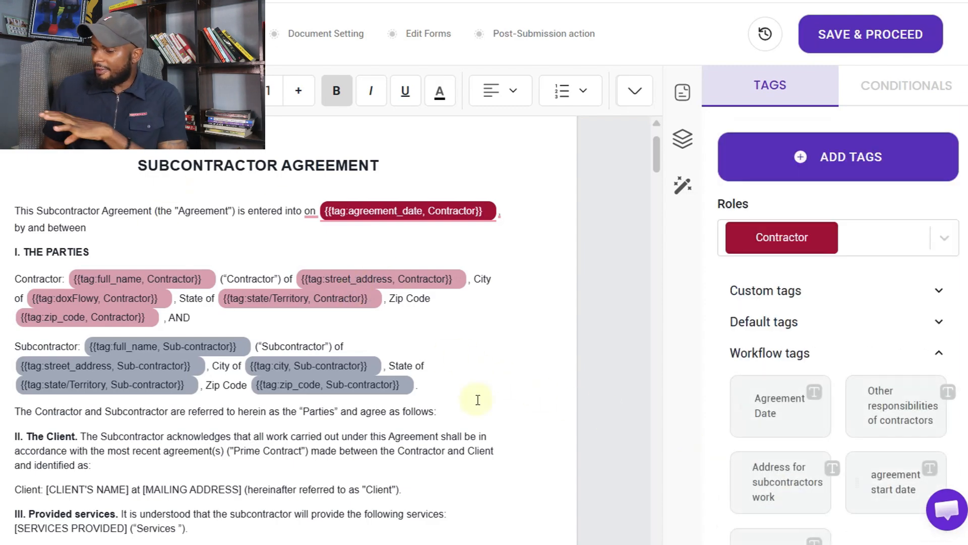
pyautogui.scroll(-7, 279, 407)
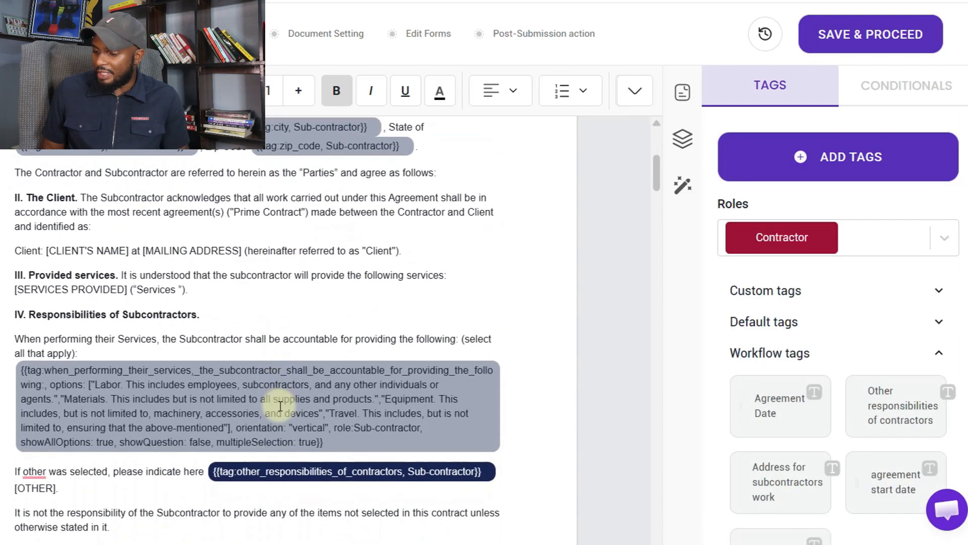
pyautogui.scroll(-4, 279, 403)
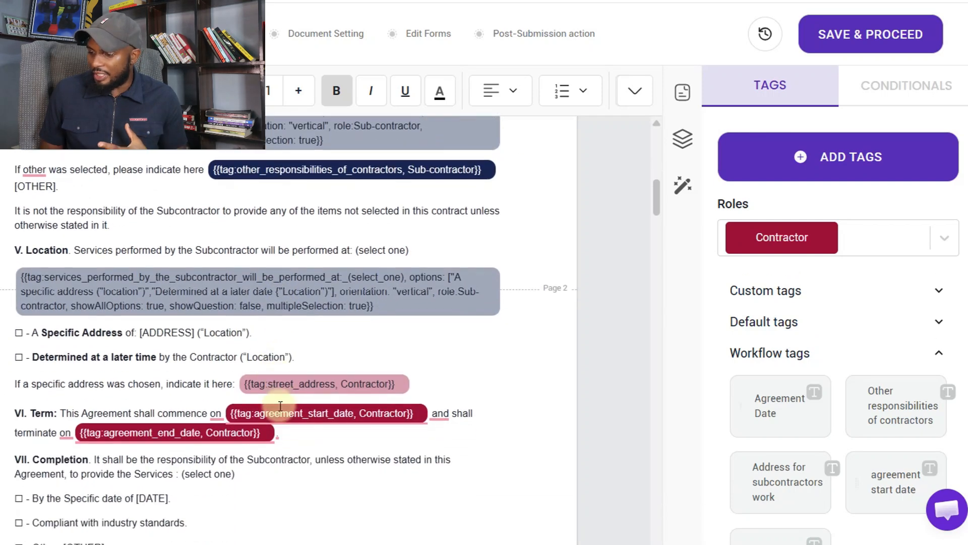
pyautogui.scroll(3, 293, 400)
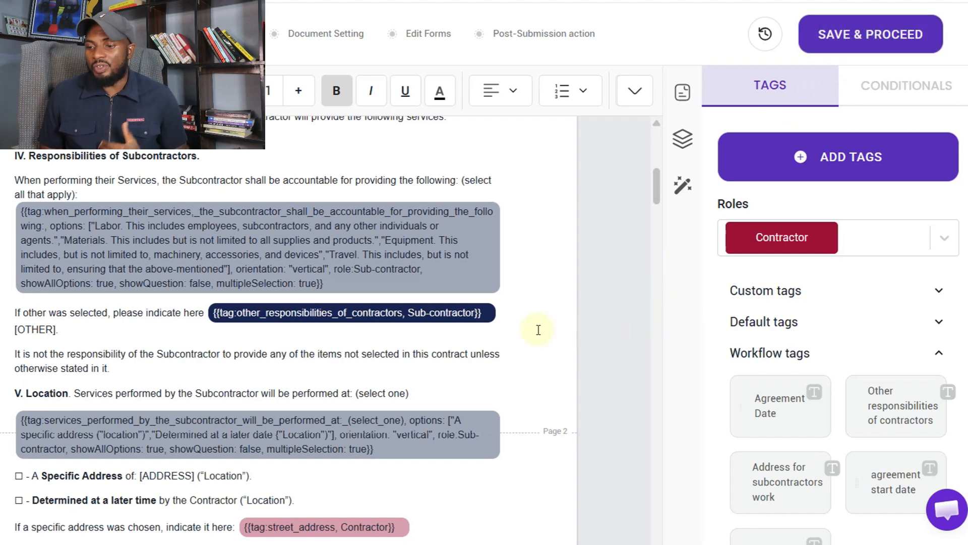
# Open the Document Setting step for Subcontractor-Agreement-Template-1.pdf and scroll down to Preview settings
pyautogui.click(318, 36)
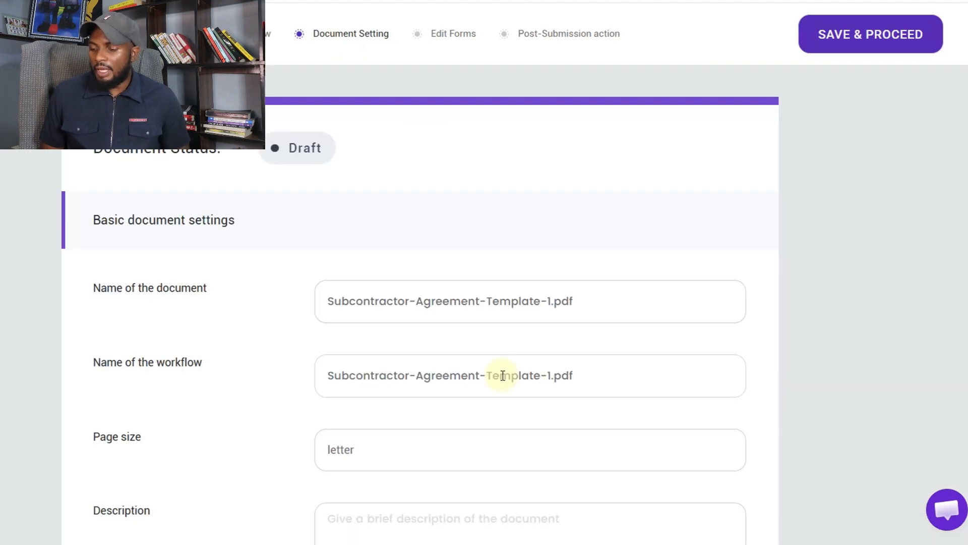
pyautogui.scroll(-1, 503, 375)
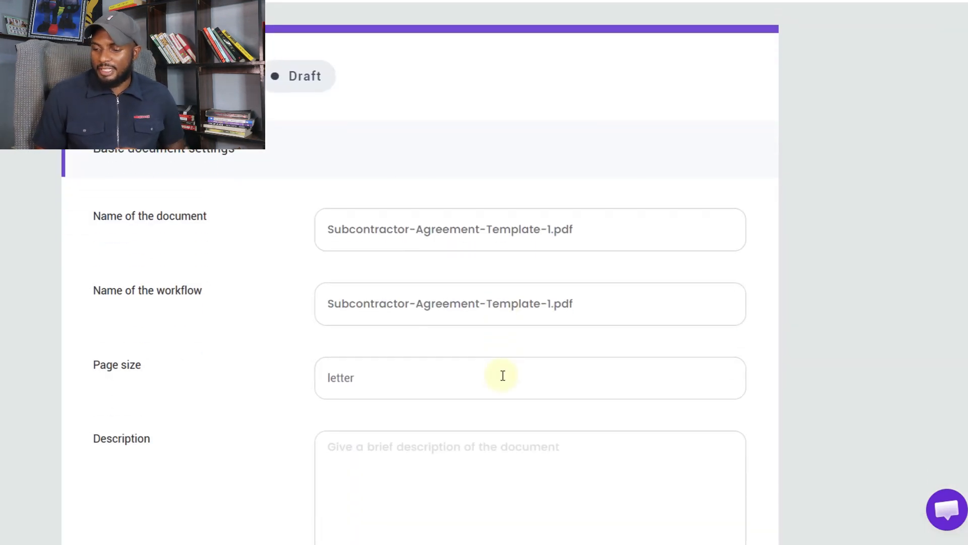
pyautogui.scroll(-10, 503, 375)
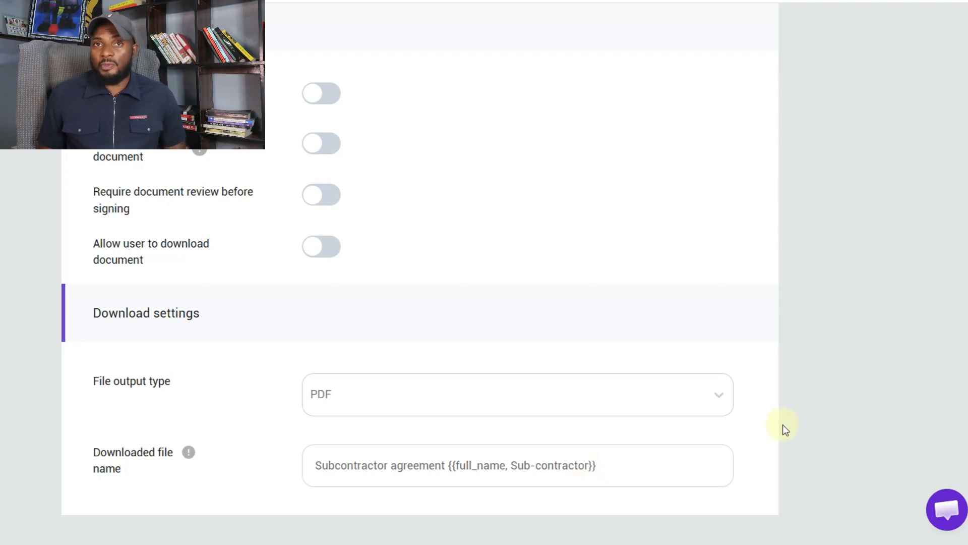
pyautogui.scroll(10, 793, 346)
pyautogui.scroll(-2, 699, 348)
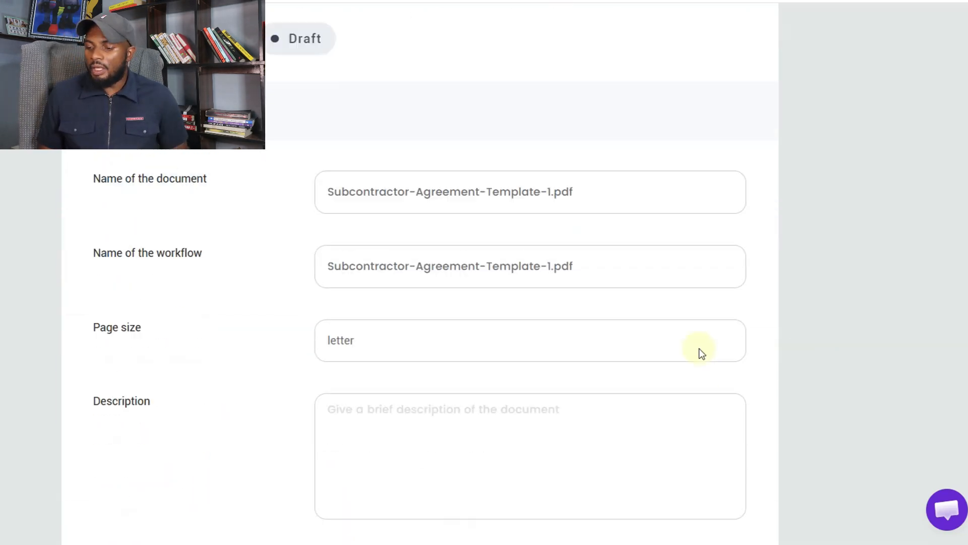
pyautogui.scroll(-8, 699, 349)
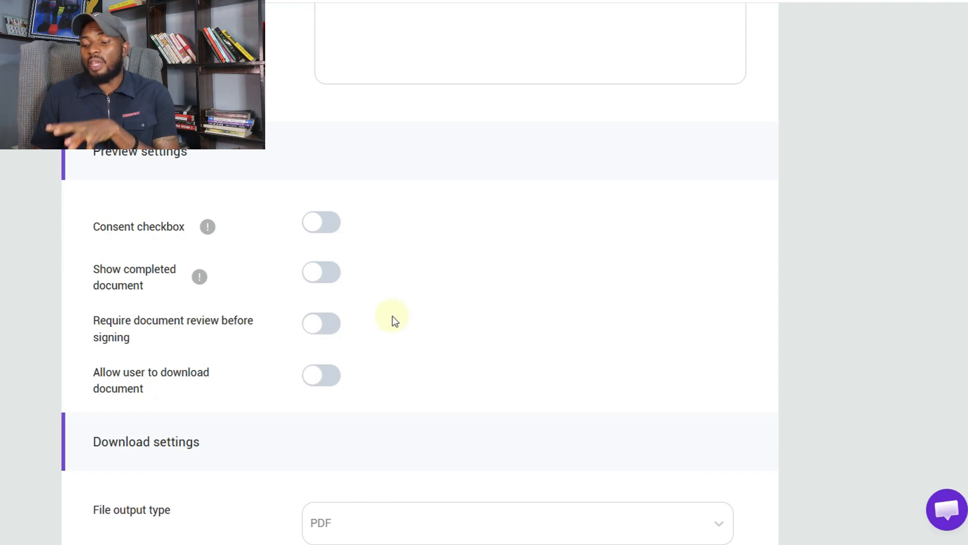
# Require document review before signing, then save and proceed to Edit Forms
pyautogui.click(331, 327)
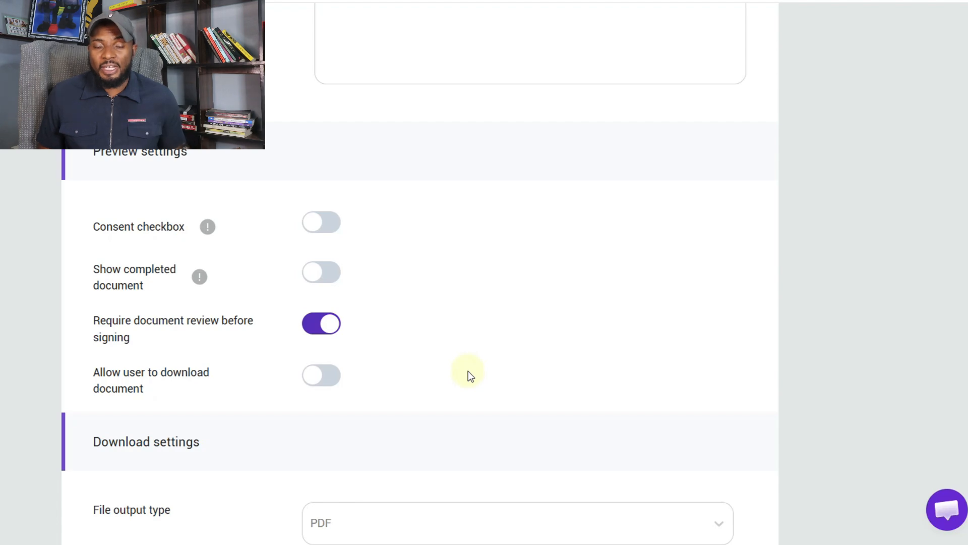
pyautogui.scroll(10, 605, 202)
pyautogui.click(860, 44)
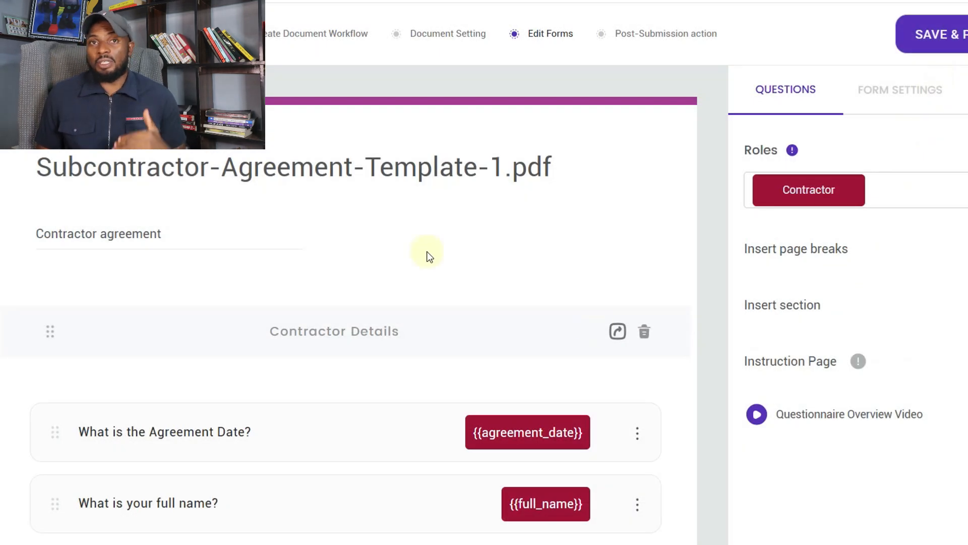
# Scroll through the Contractor Details questions in the auto-generated questionnaire
pyautogui.scroll(-7, 428, 255)
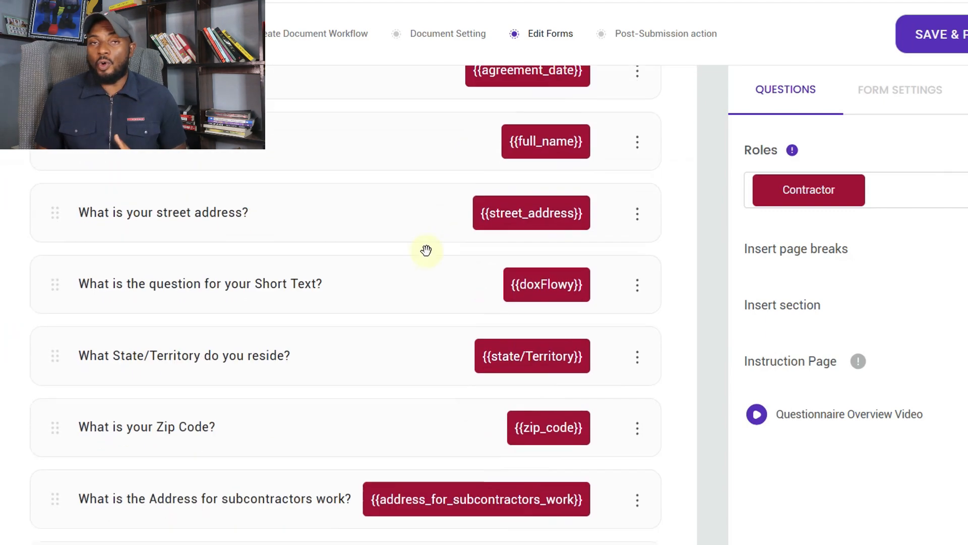
pyautogui.scroll(-2, 426, 251)
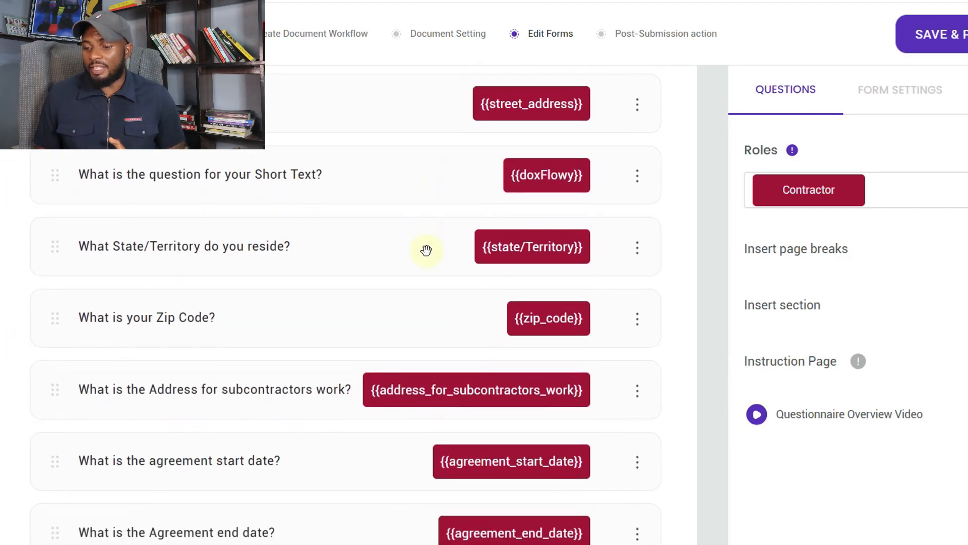
pyautogui.scroll(-4, 426, 251)
pyautogui.scroll(5, 427, 250)
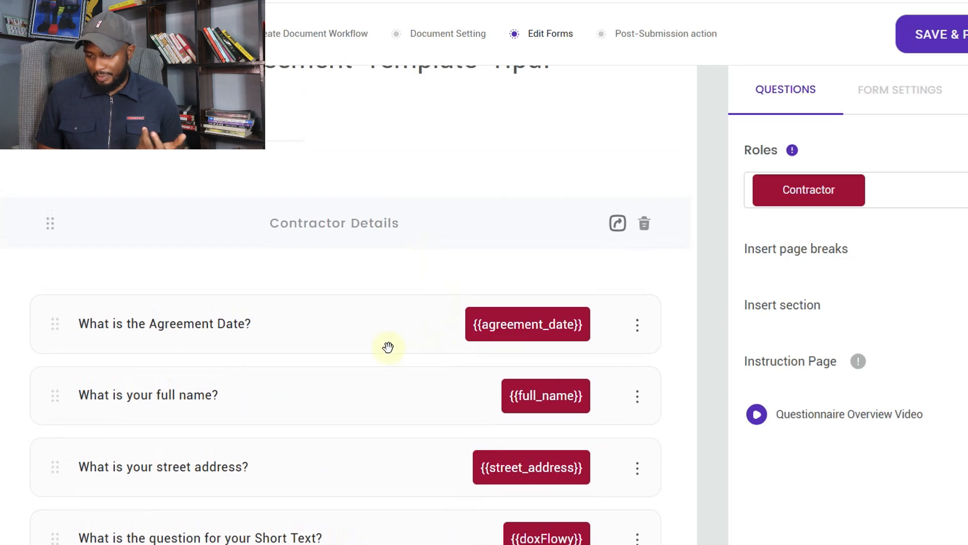
pyautogui.scroll(-2, 258, 338)
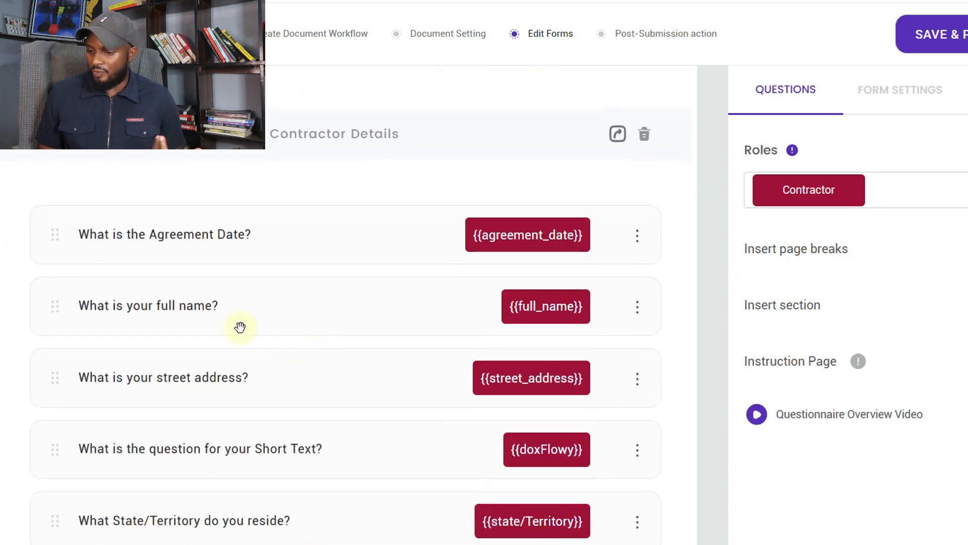
pyautogui.scroll(-8, 312, 395)
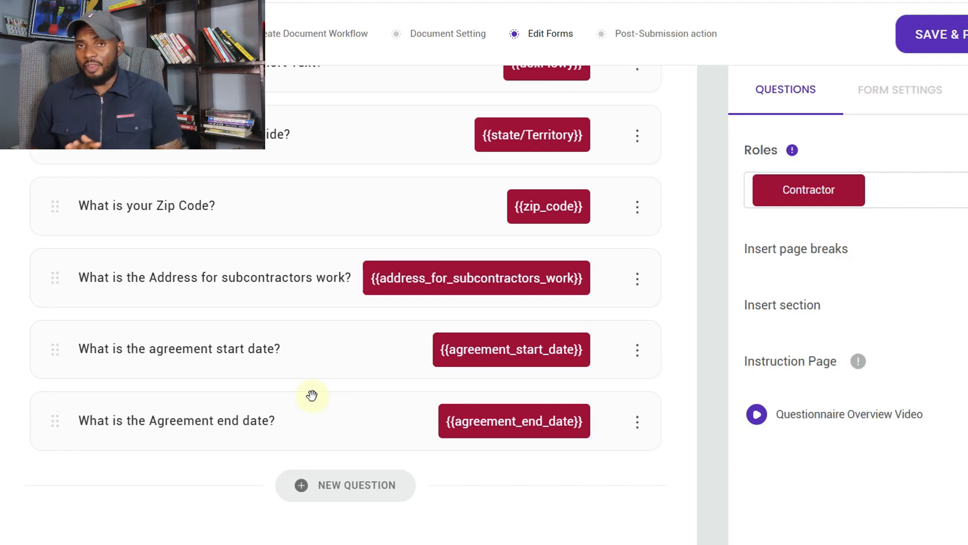
# Switch the Roles dropdown to Sub-contractor to show its questionnaire
pyautogui.click(906, 204)
pyautogui.click(875, 270)
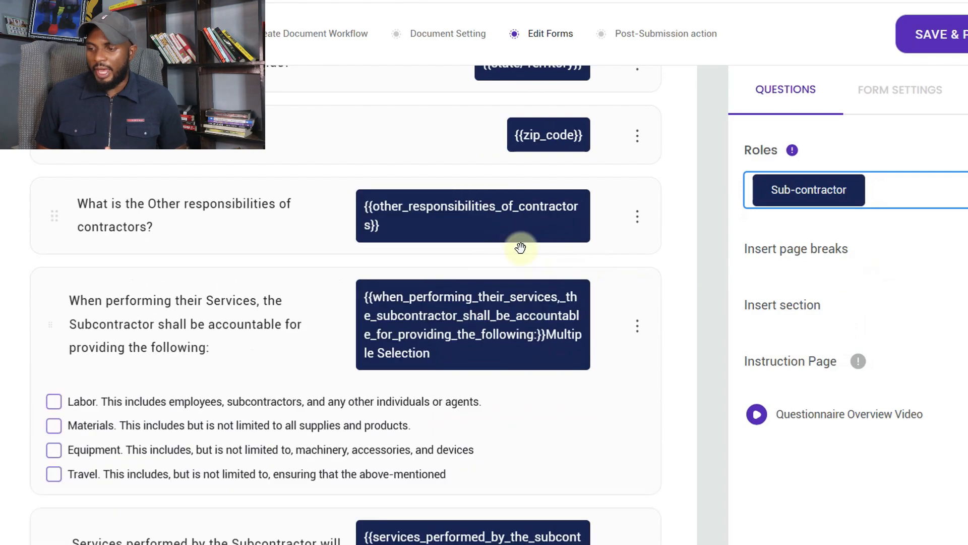
pyautogui.scroll(10, 519, 244)
pyautogui.scroll(-15, 520, 248)
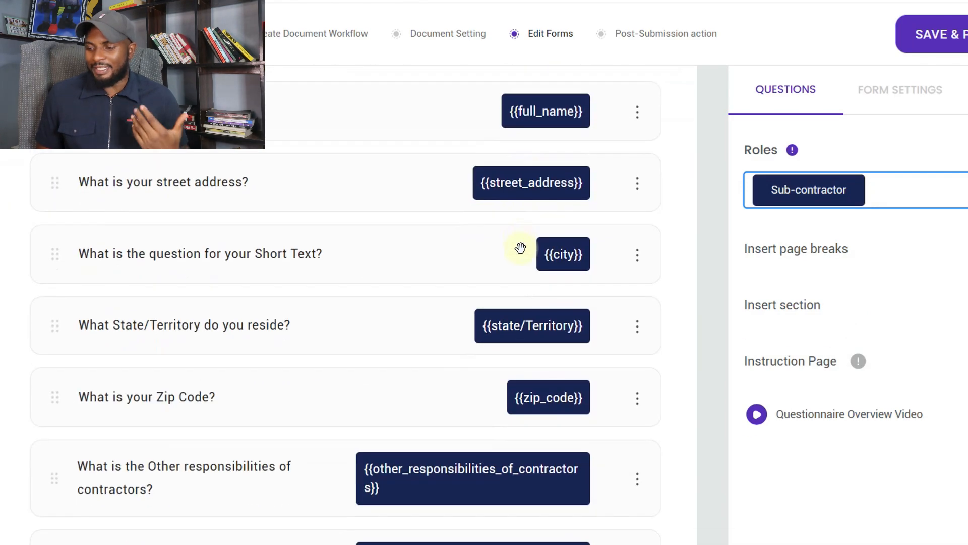
pyautogui.scroll(15, 521, 248)
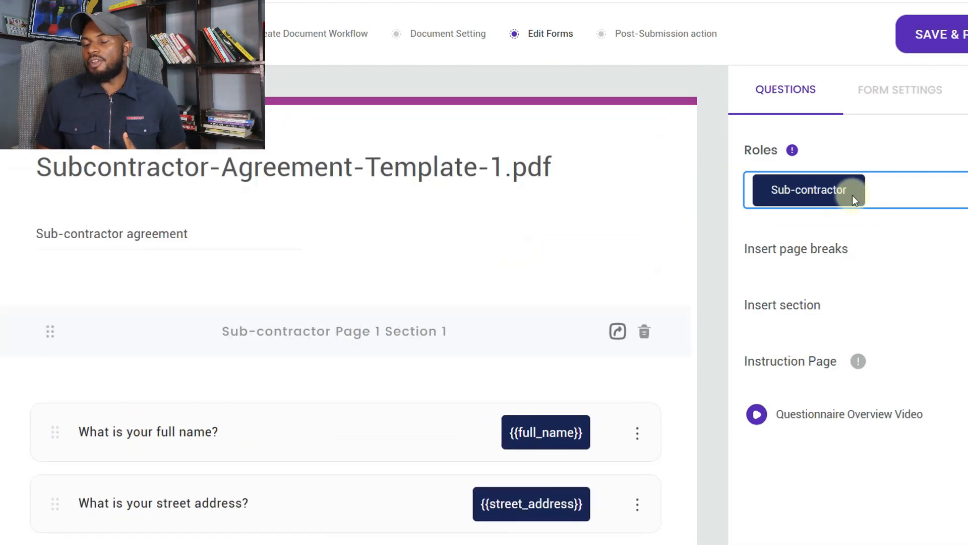